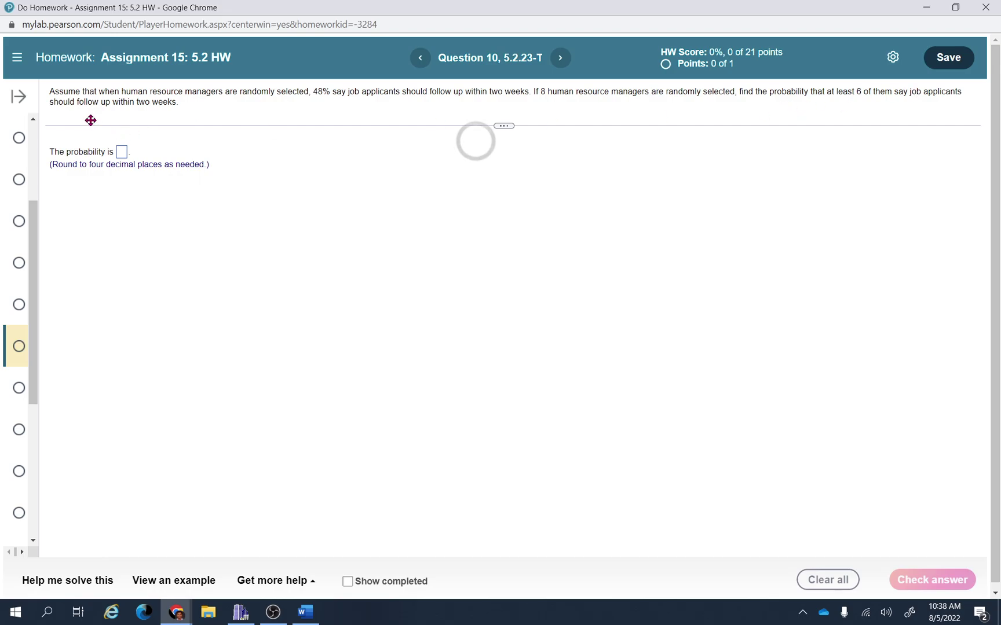
Step: View the worked example for the question, comparing its problem statement with the homework problem, and close it
left_click(176, 579)
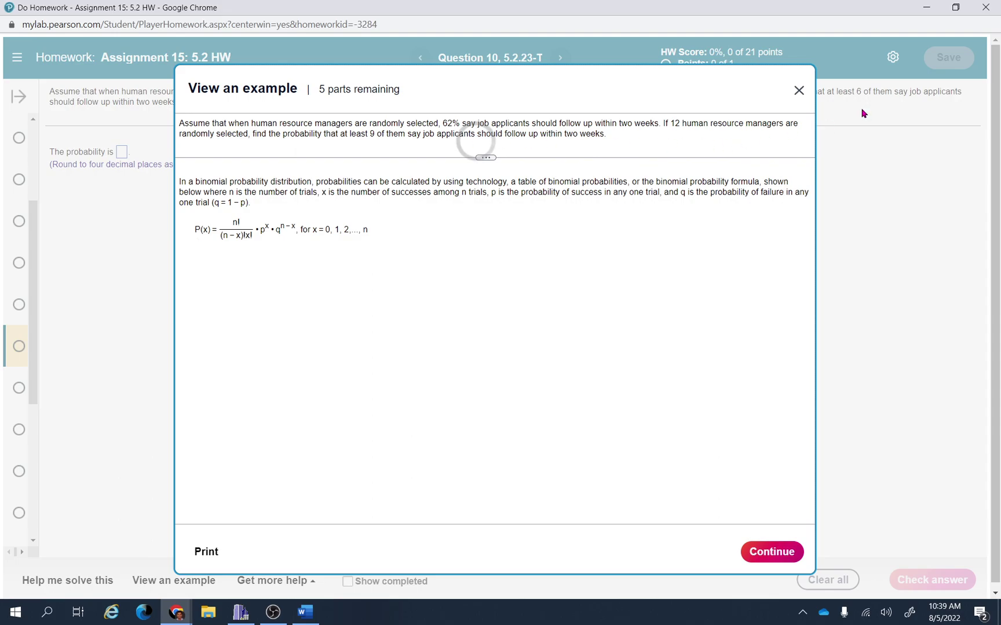
left_click_drag(606, 93, 553, 130)
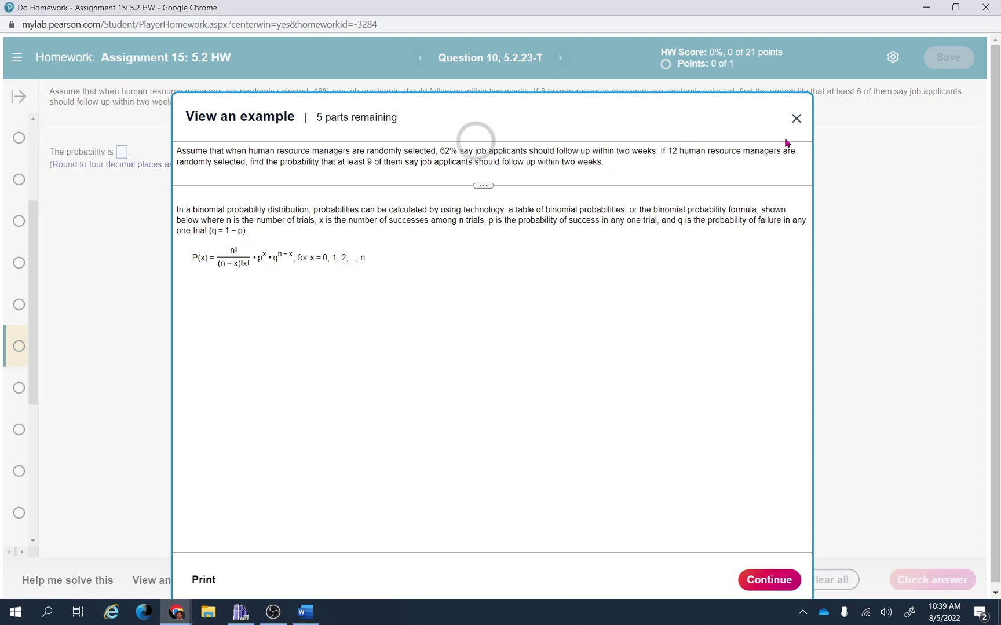
left_click(796, 119)
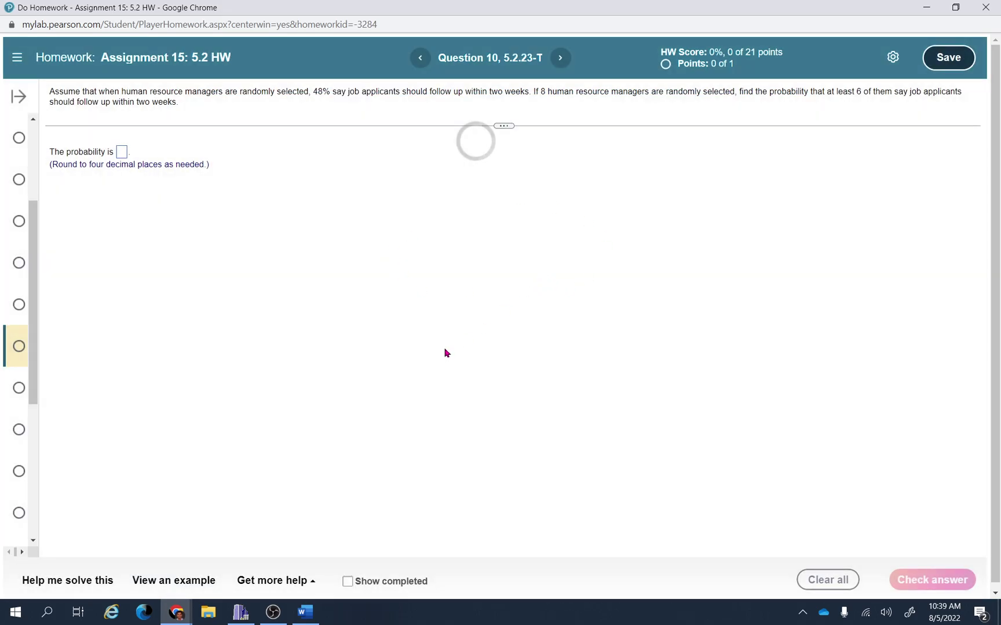
Step: Bring up the TI-83 Plus calculator and insert the binomcdf( function from its distribution functions
left_click(240, 612)
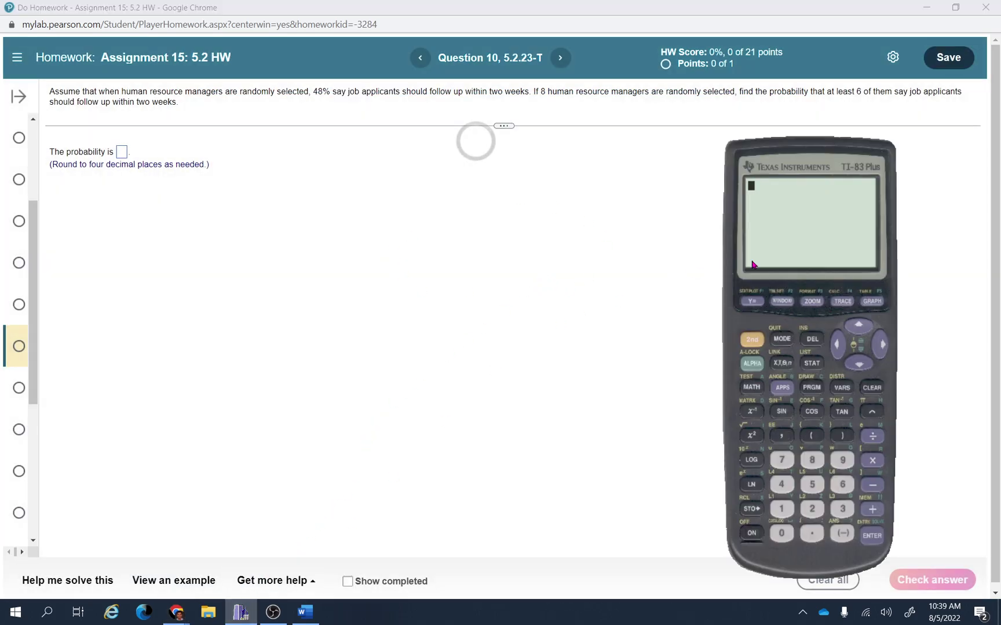
left_click(752, 342)
left_click(840, 388)
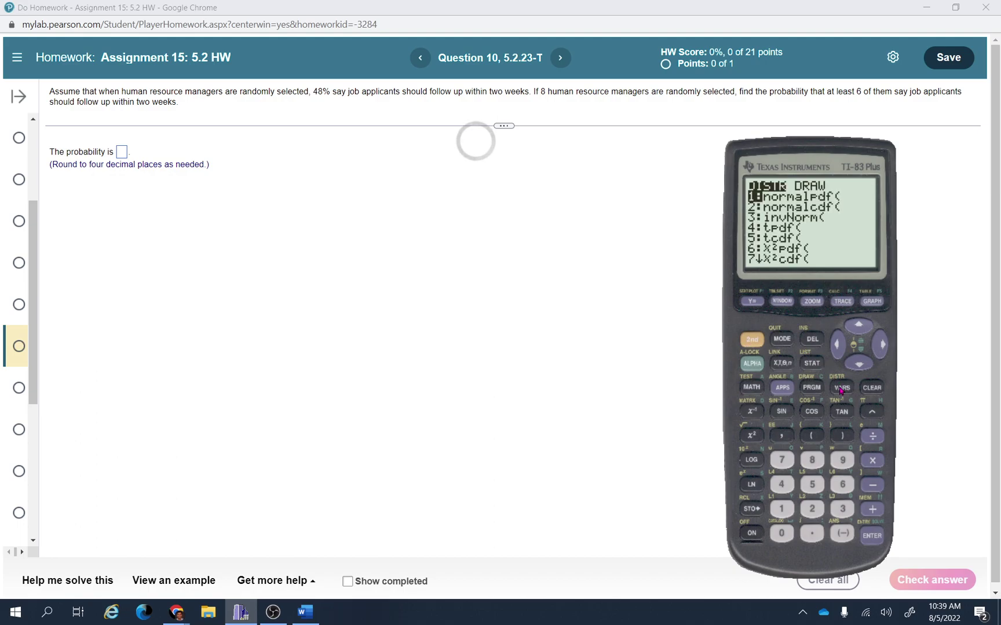
left_click(859, 364)
left_click(859, 364)
left_click(859, 364)
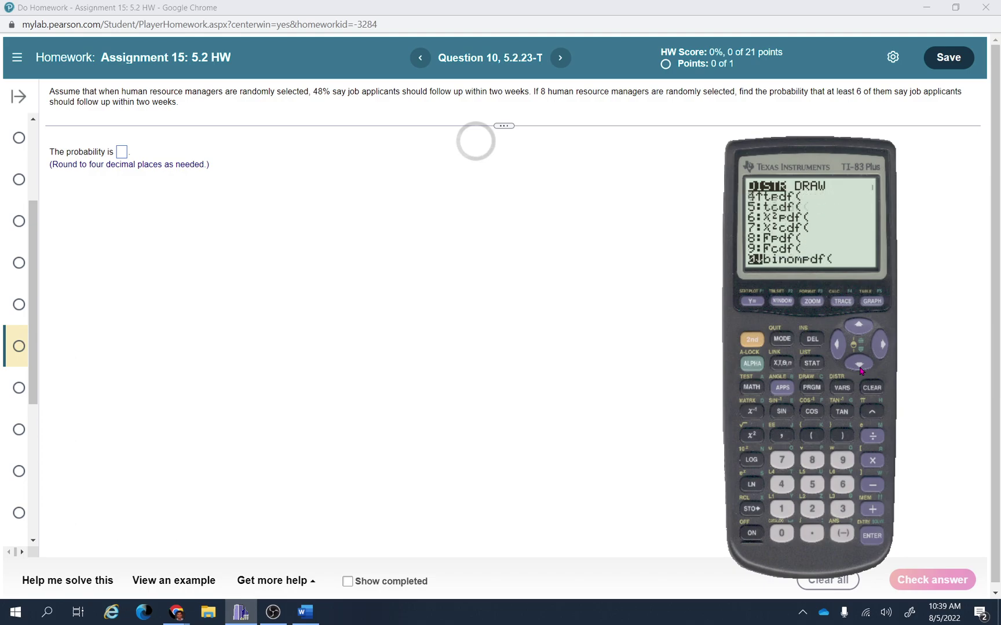
left_click(860, 367)
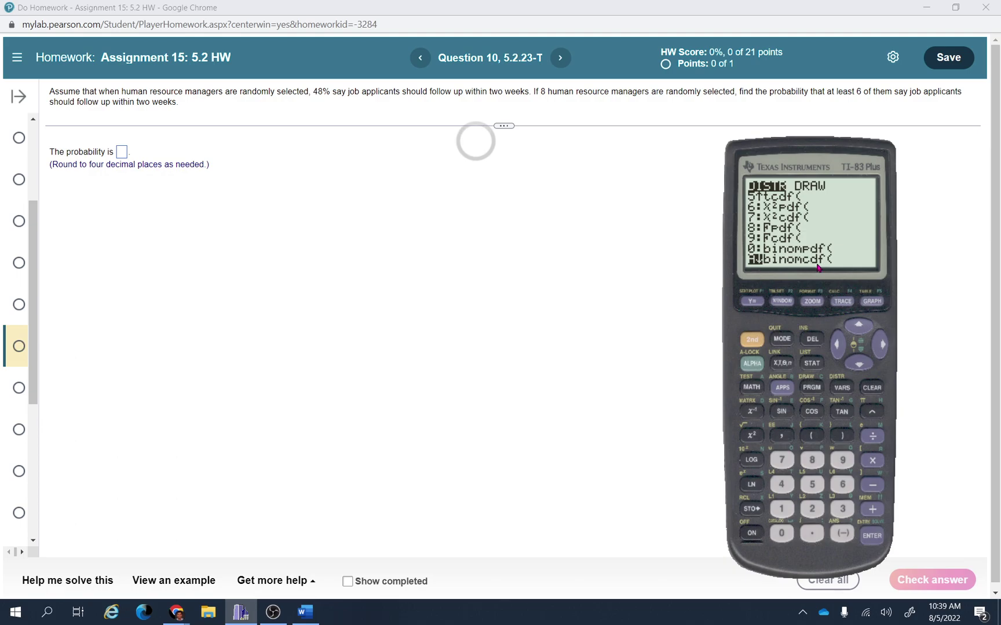
left_click(880, 537)
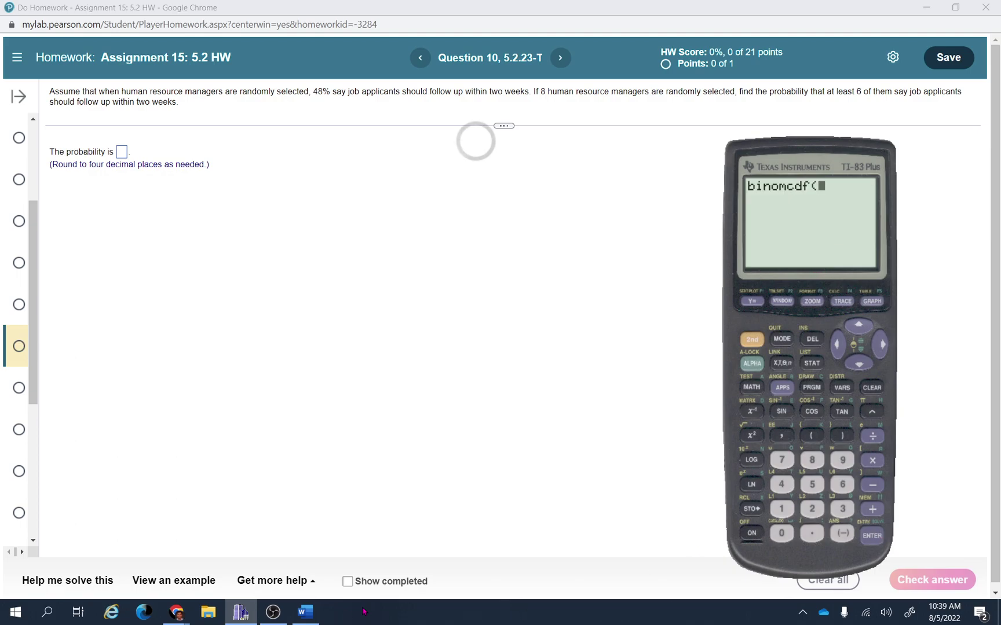
Step: Examine the binomcdf instructions in the Word notes alongside the wording of the homework question
left_click(305, 611)
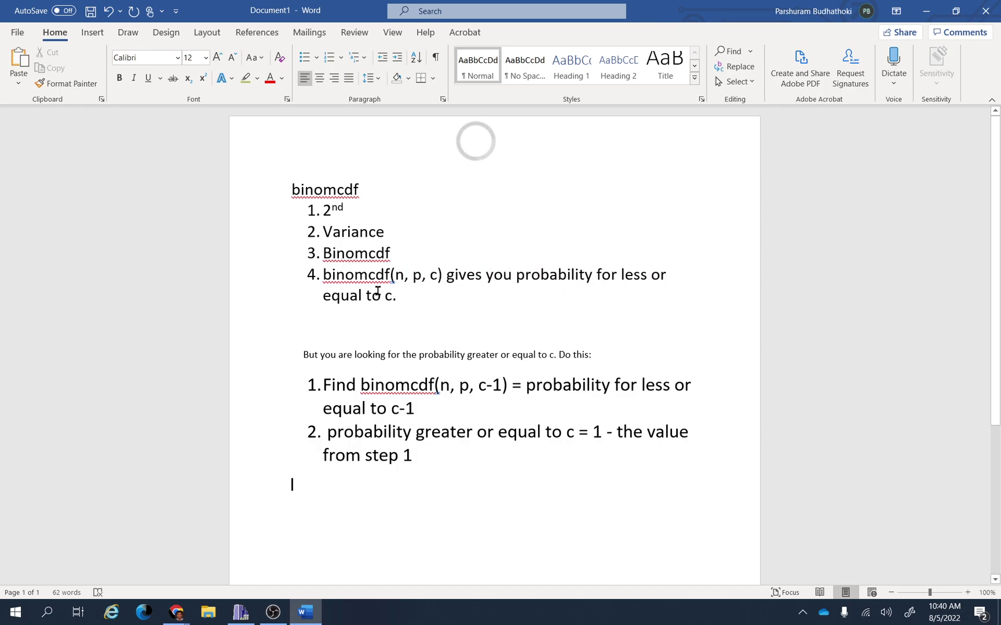
mouse_move(176, 613)
left_click(243, 530)
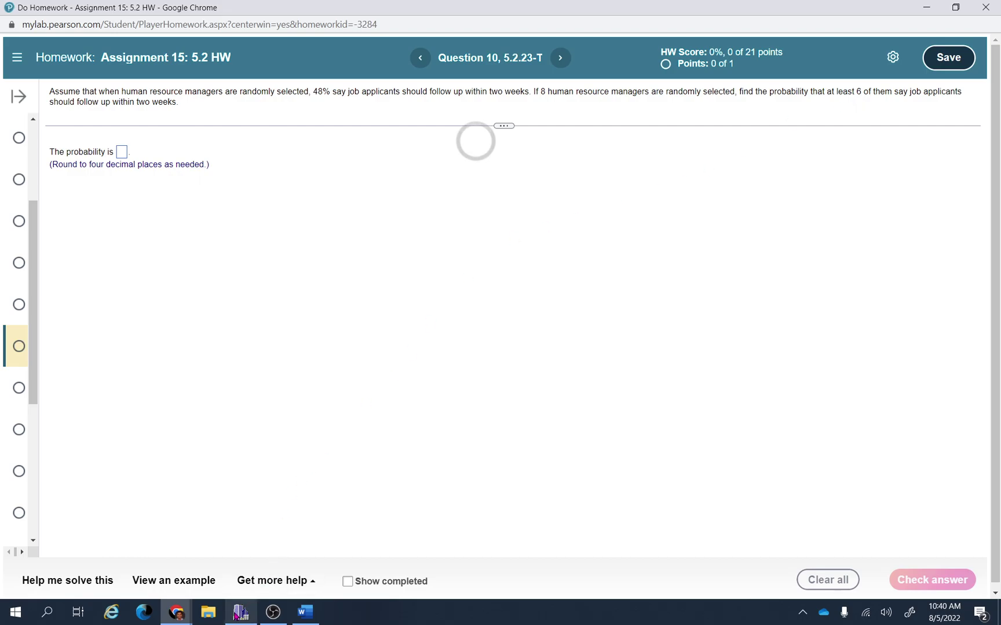
left_click(240, 612)
left_click(305, 612)
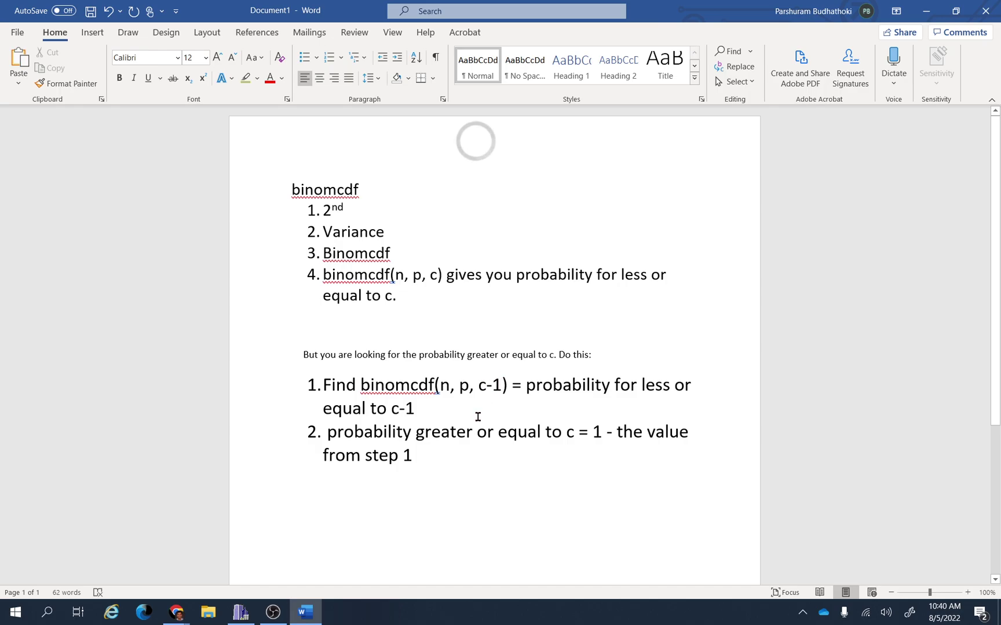
mouse_move(176, 612)
left_click(104, 544)
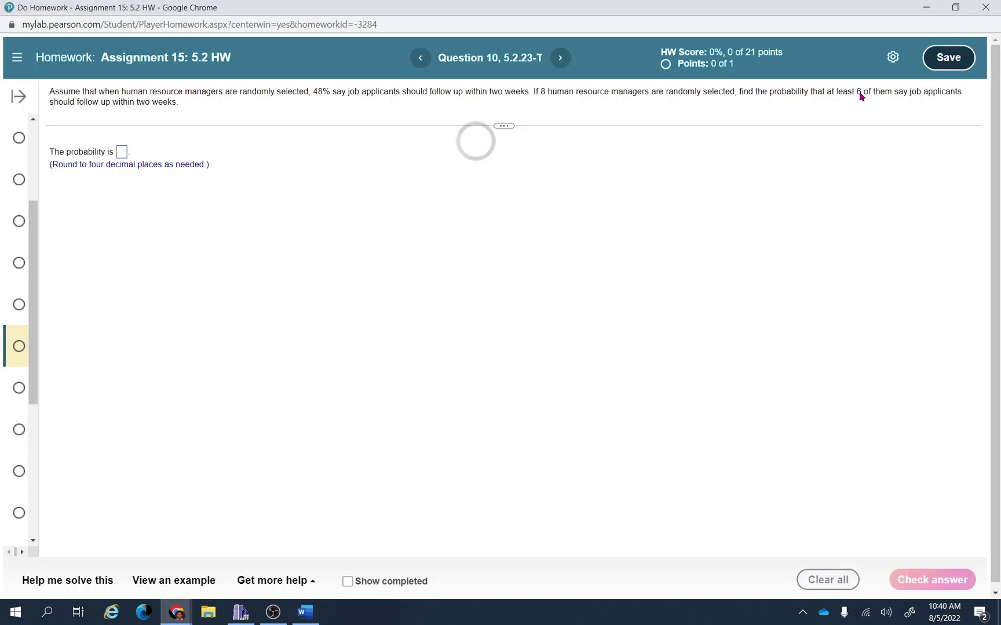
Step: Copy binomcdf(n, p, c-1) in the Word notes and paste it on the empty line below the numbered steps
left_click(305, 612)
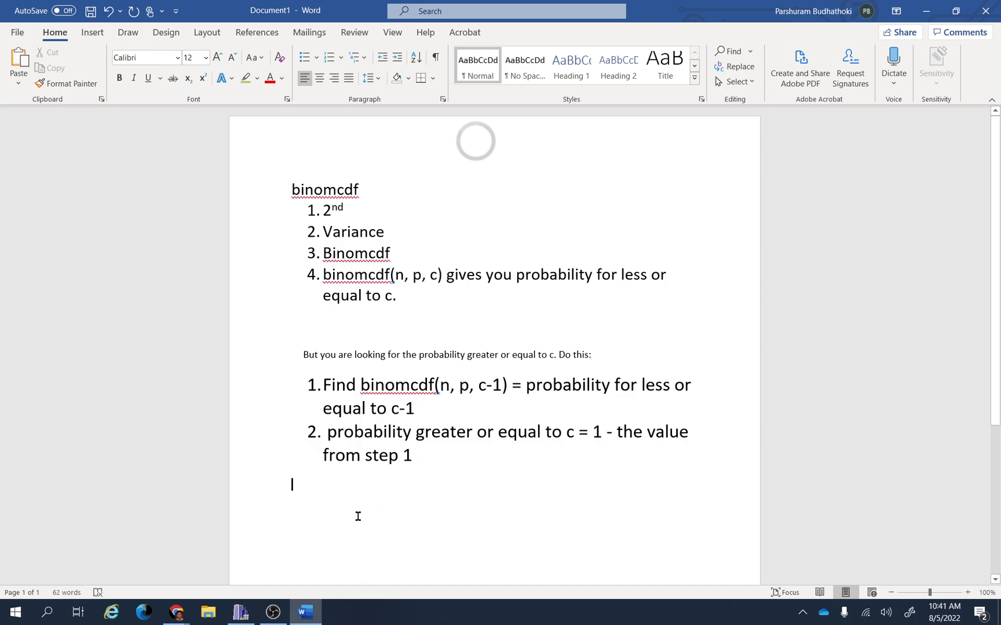
left_click_drag(360, 386, 512, 383)
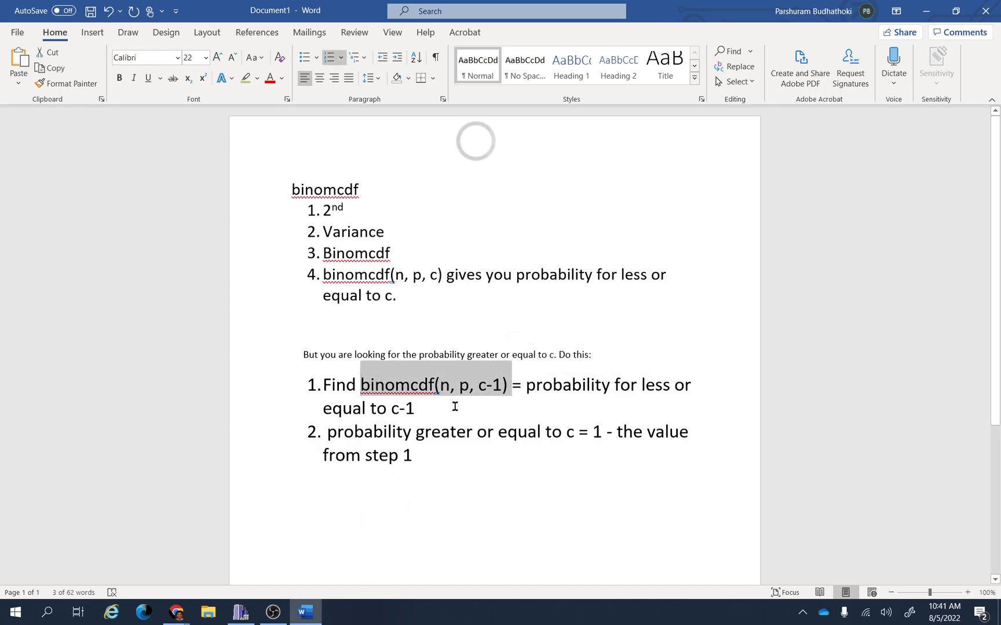
right_click(450, 382)
left_click(474, 133)
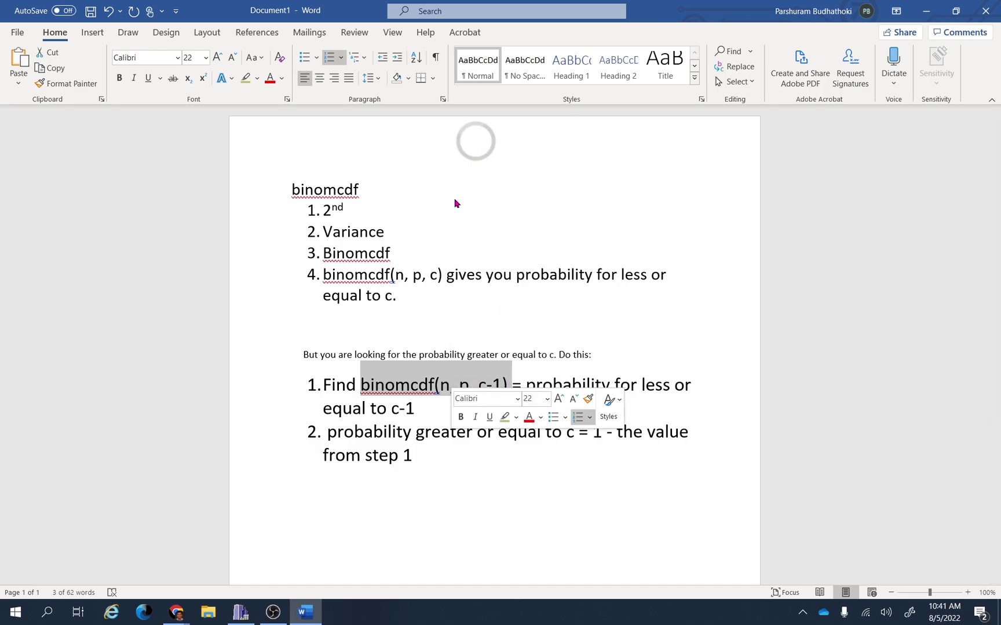
left_click(347, 494)
key("ctrl+v")
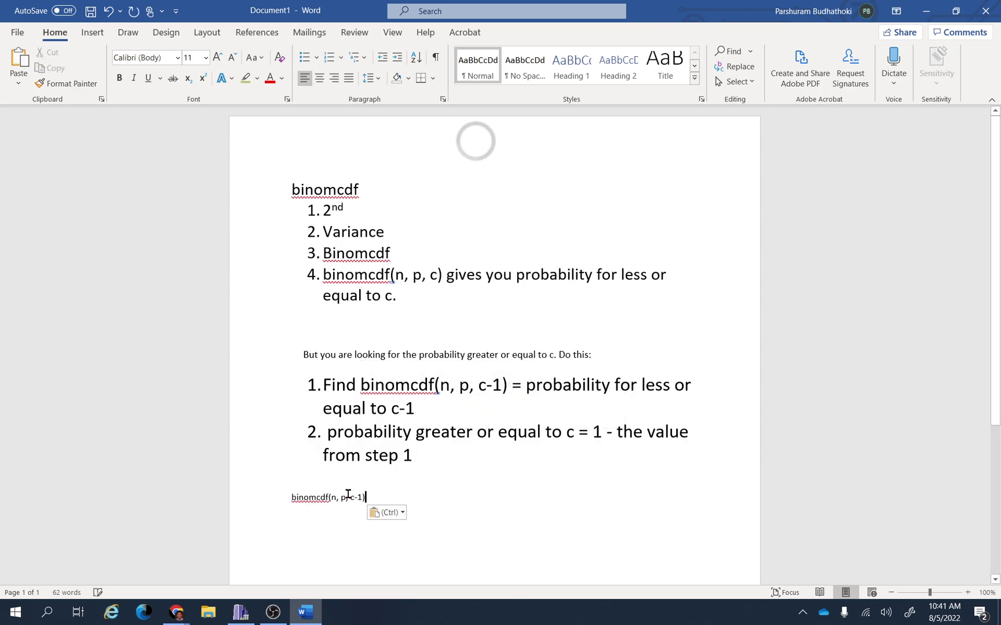
Step: Set the font size of the pasted formula to 22
left_click_drag(287, 487, 386, 501)
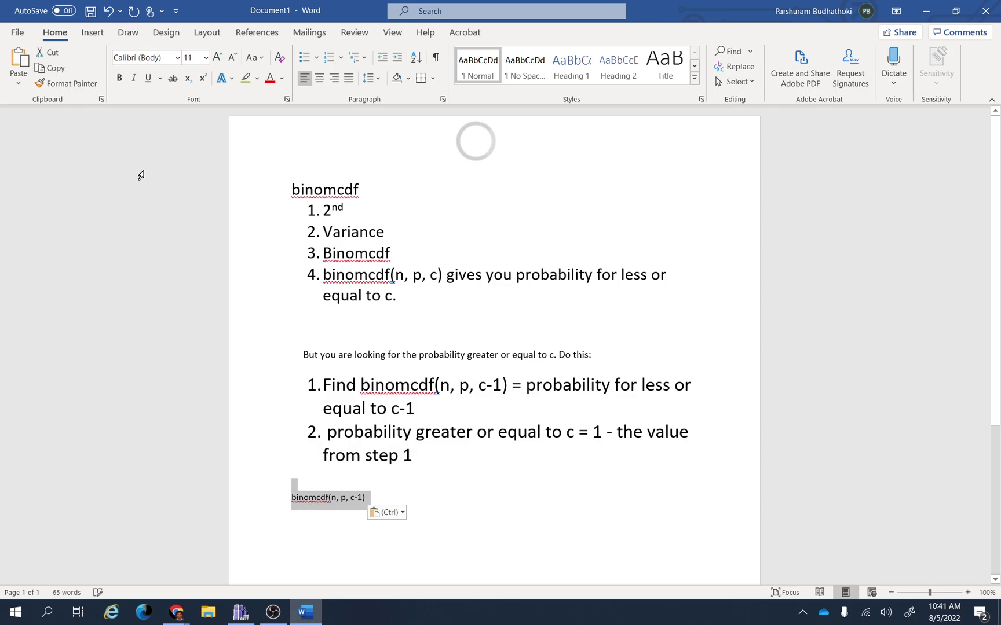
left_click(206, 58)
left_click(193, 216)
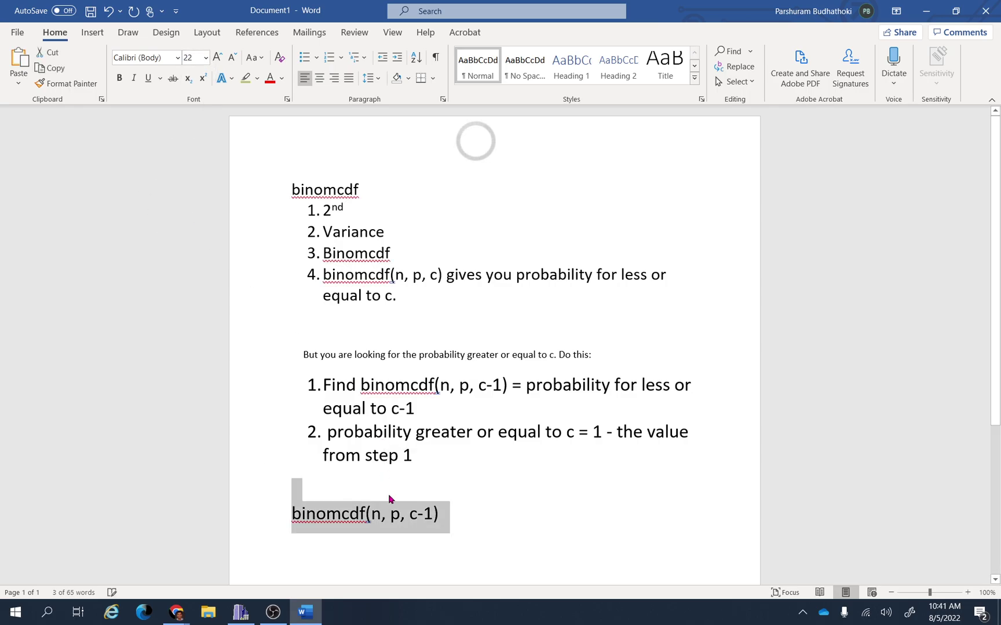
Step: Replace n with 8 in the pasted formula and remove the p
left_click(383, 519)
key("BackSpace")
type("8")
key("Right")
key("Right")
key("Right")
key("BackSpace")
key("Delete")
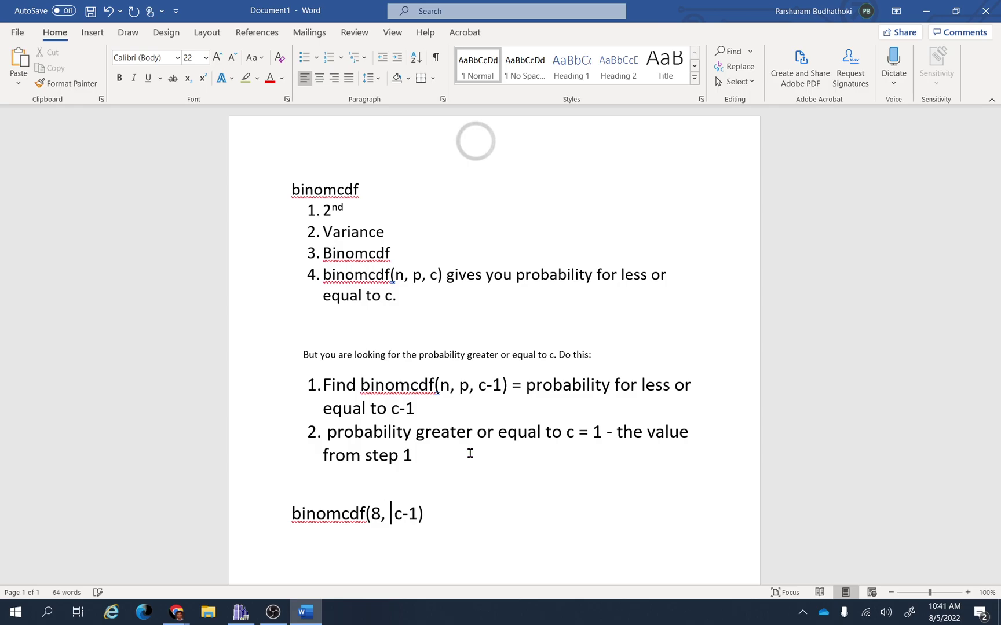
Step: Check the success percentage in the homework question and enter .48 as the second argument of the Word formula
mouse_move(176, 612)
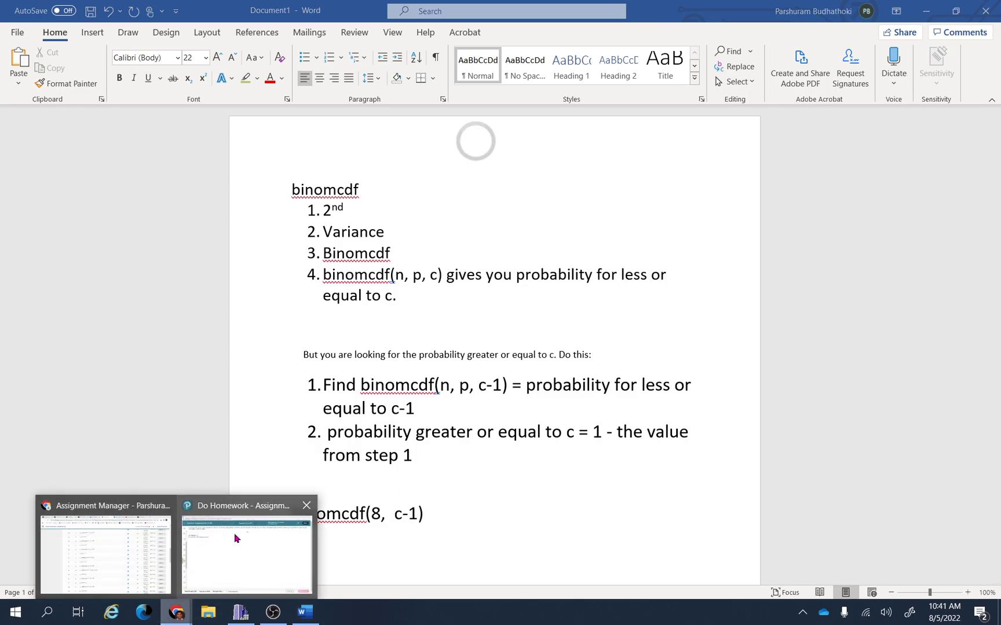
left_click(234, 534)
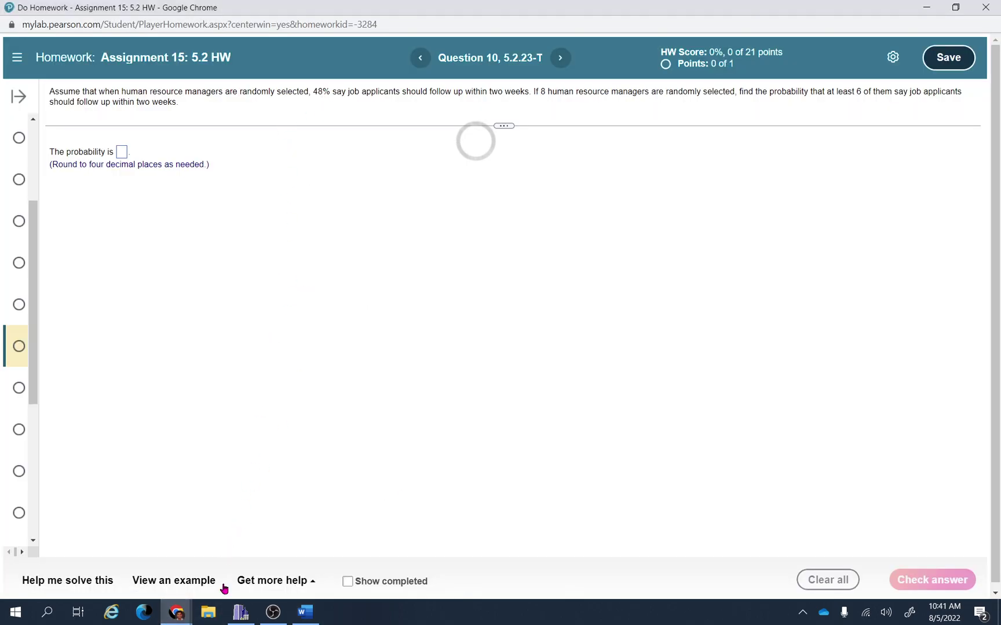
left_click(305, 612)
type(".c-1")
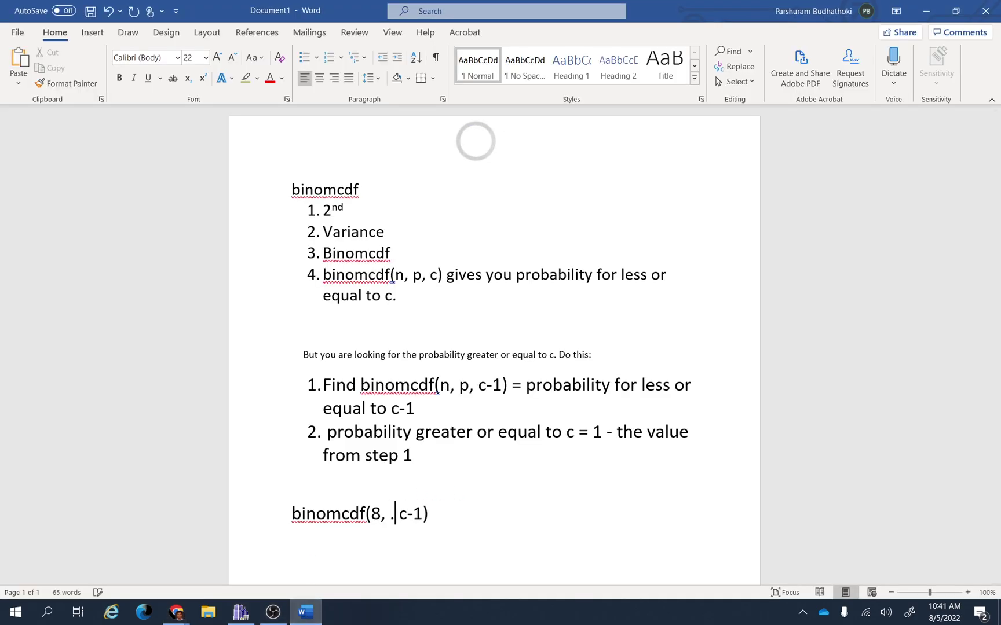
type("5")
key("BackSpace")
type("48,")
Step: Replace c-1 with 5 so that the Word formula reads binomcdf(8, .48, 5)
key("Right")
key("Right")
key("BackSpace")
key("Right")
key("Right")
key("Right")
key("Left")
key("BackSpace")
key("BackSpace")
type("5")
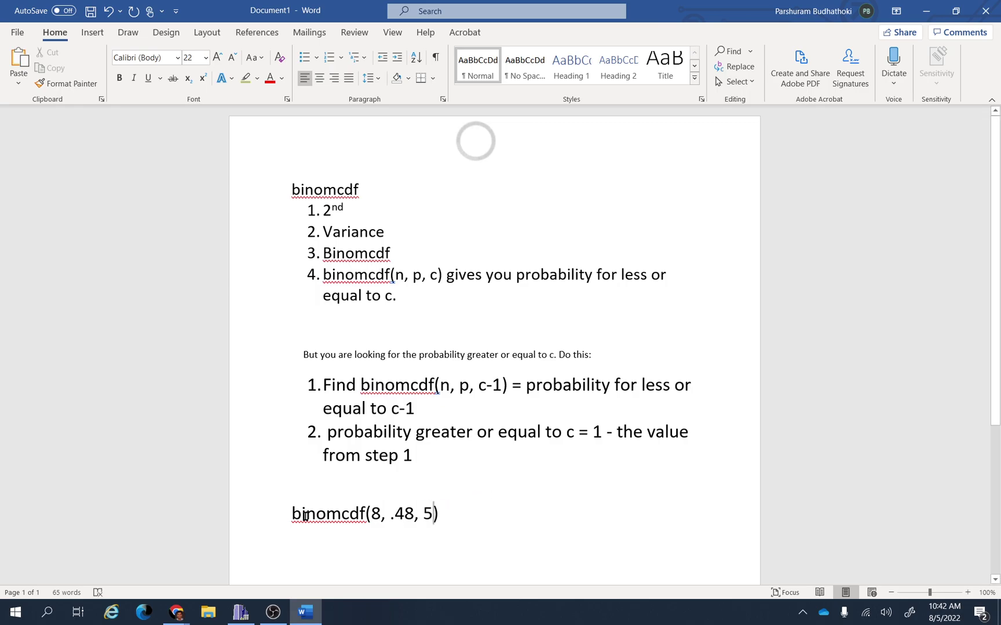
left_click(442, 513)
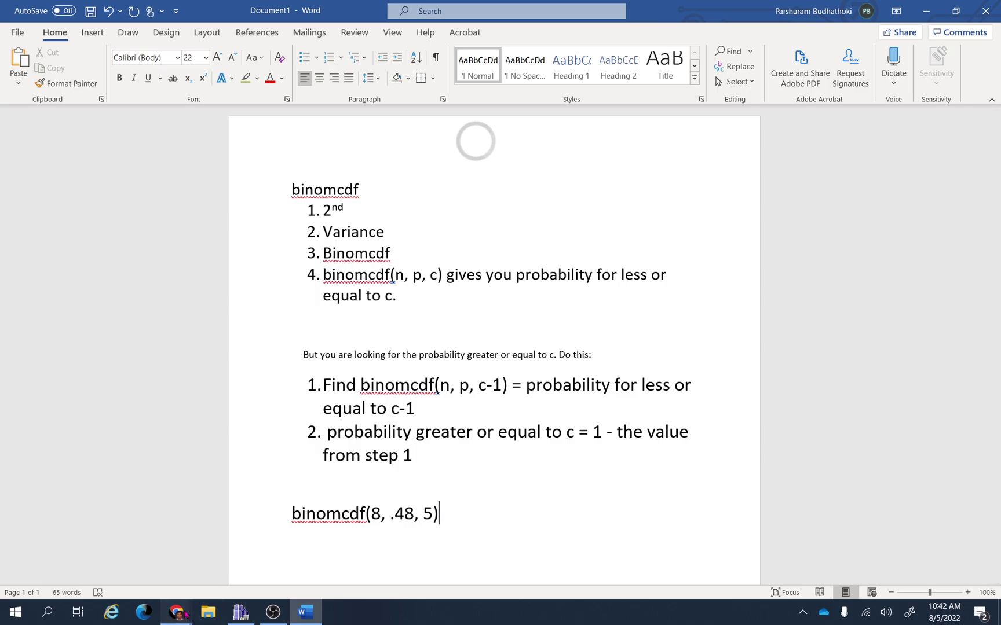
Step: Recheck the "at least 6" condition in the homework question and put "1-" in front of the Word formula
mouse_move(177, 612)
left_click(249, 541)
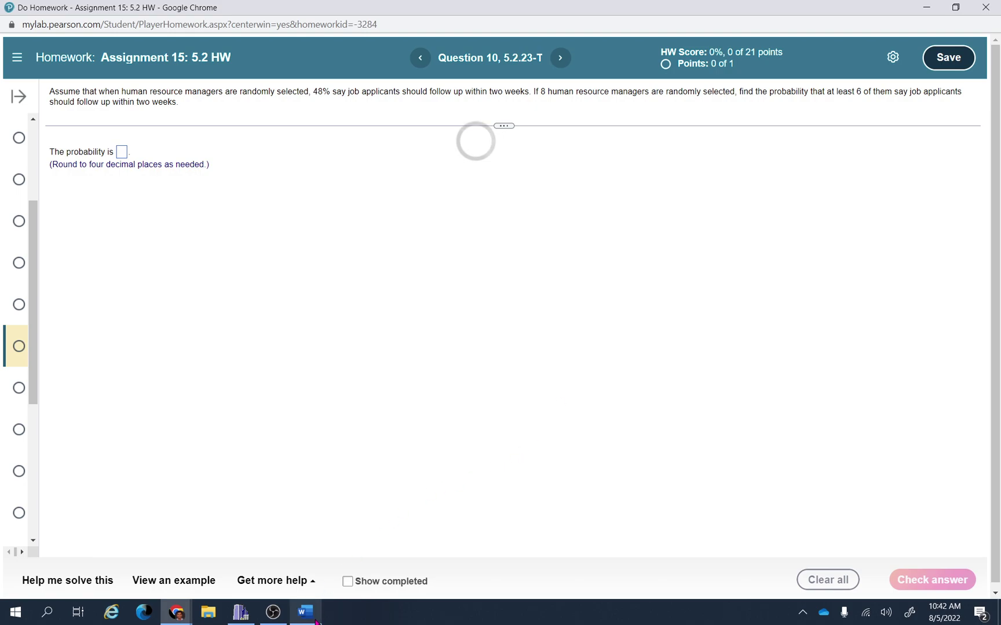
mouse_move(306, 612)
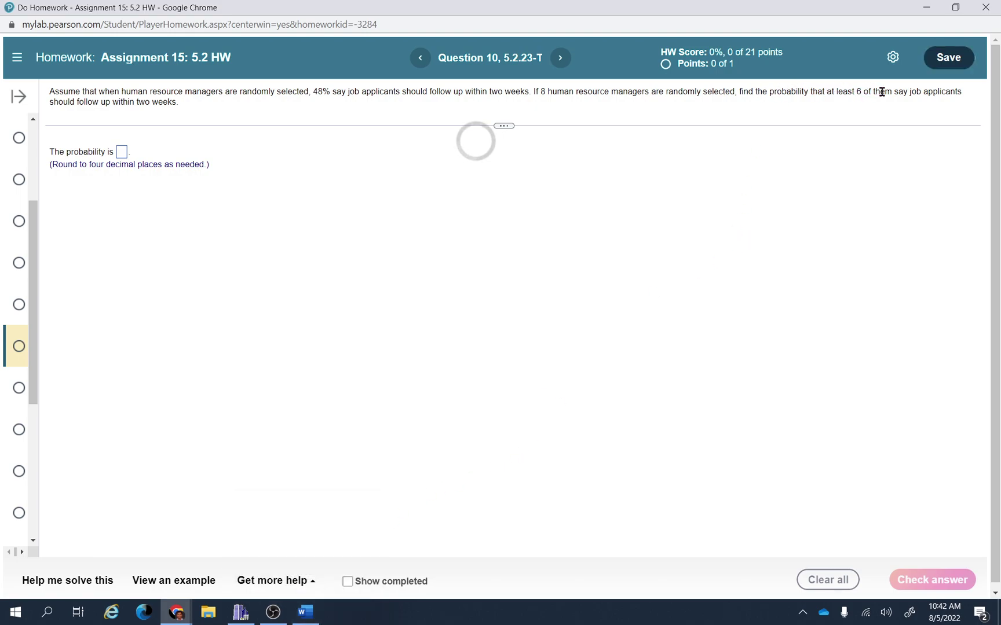
left_click(308, 609)
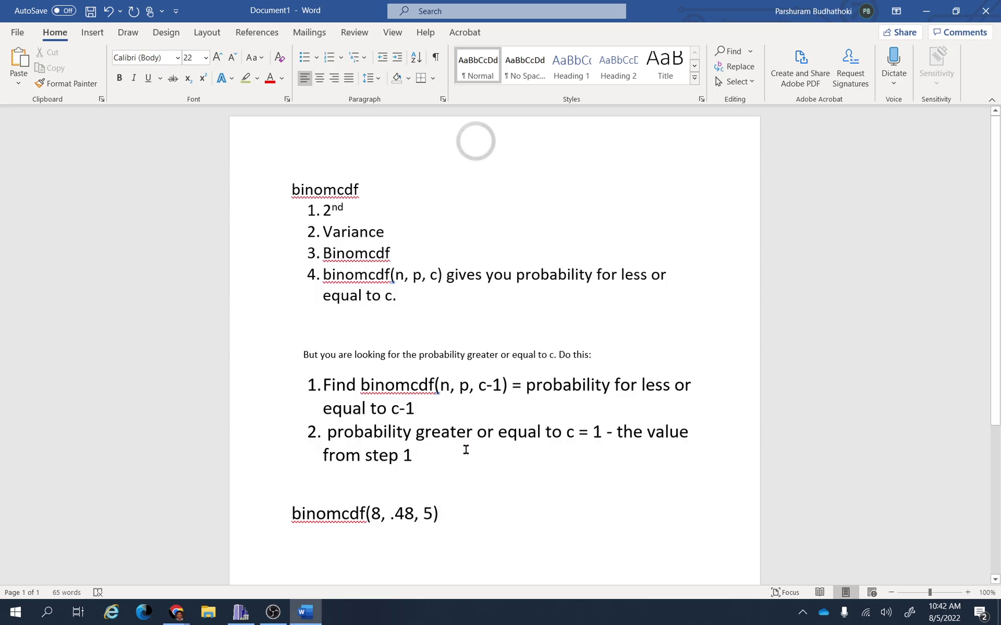
left_click(290, 510)
type("1-")
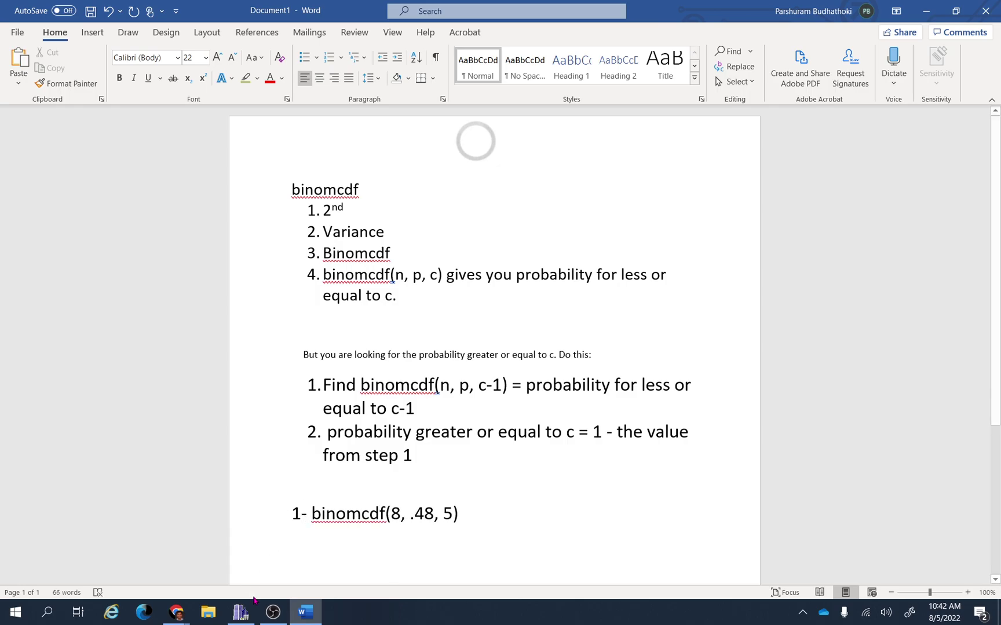
Step: Switch to the calculator, complete the function as binomcdf(8,.48,5) and evaluate it
left_click(241, 612)
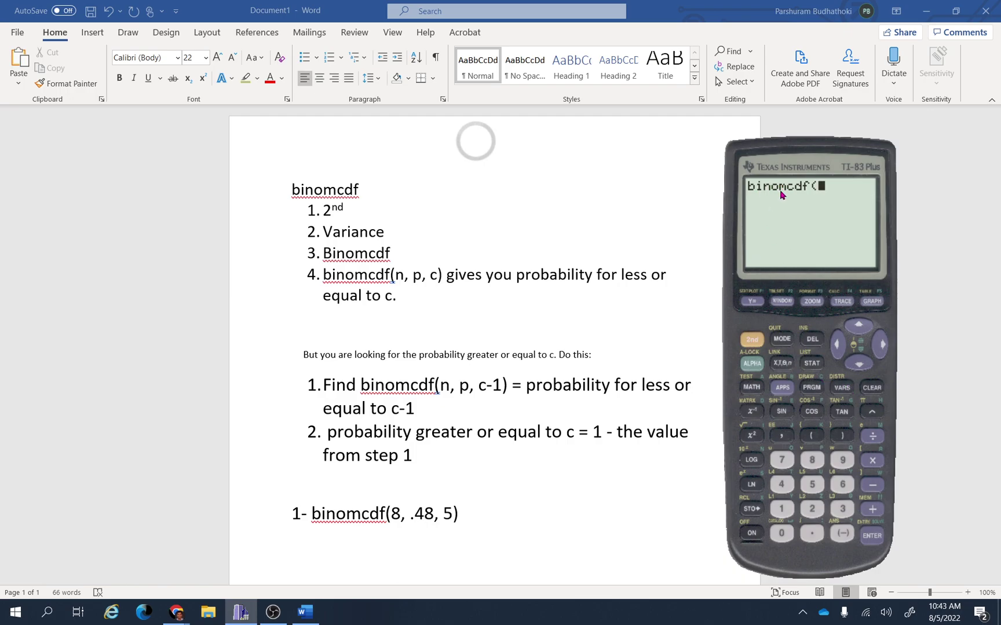
left_click(811, 460)
left_click(780, 435)
left_click(811, 533)
left_click(781, 484)
left_click(811, 461)
left_click(781, 436)
left_click(812, 485)
left_click(842, 436)
left_click(873, 535)
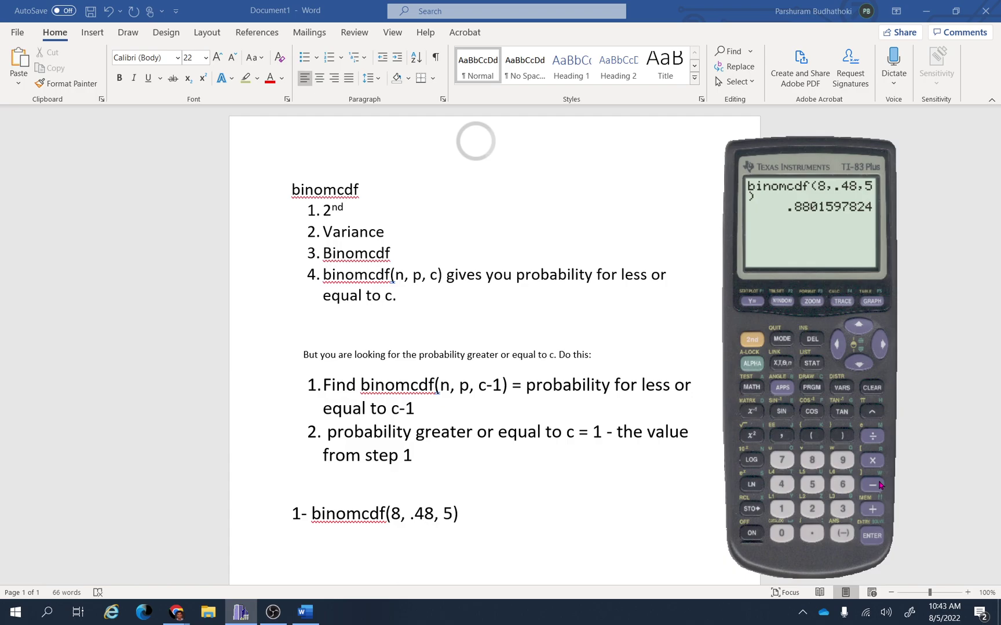
Step: Subtract the previous answer from 1 on the calculator using 1-Ans
left_click(781, 510)
left_click(870, 485)
left_click(842, 534)
left_click(871, 536)
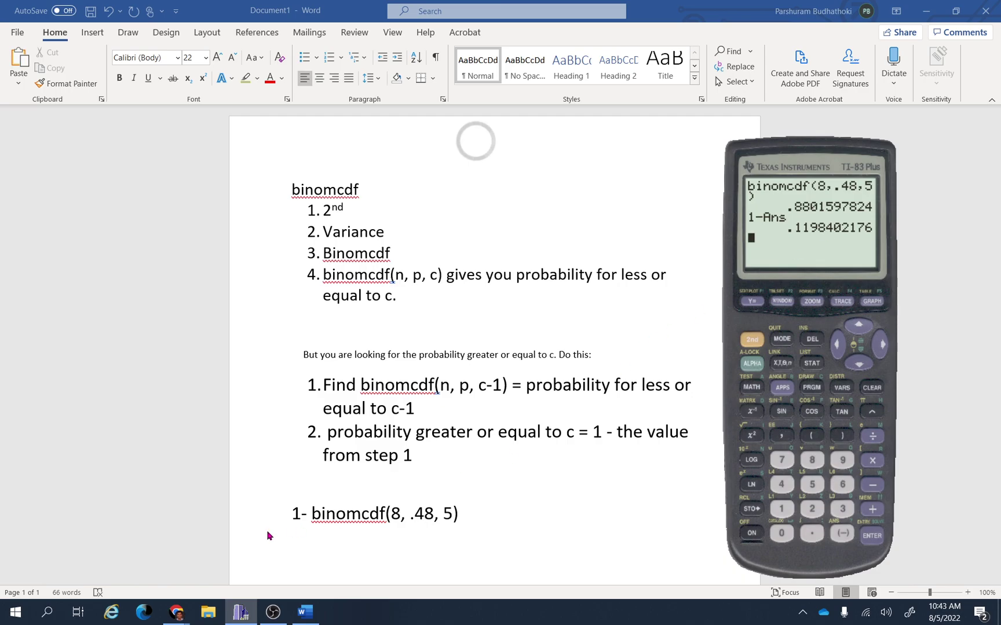
Step: Switch to the homework question, enter .1198 as the probability, check the answer and dismiss the feedback message
mouse_move(176, 612)
left_click(238, 571)
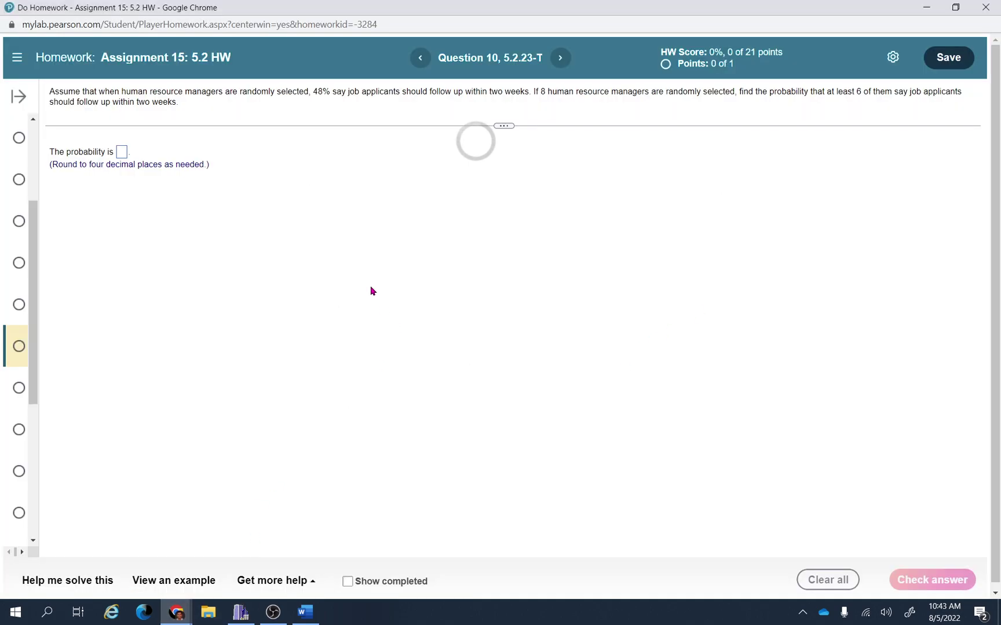
left_click(124, 151)
type(".")
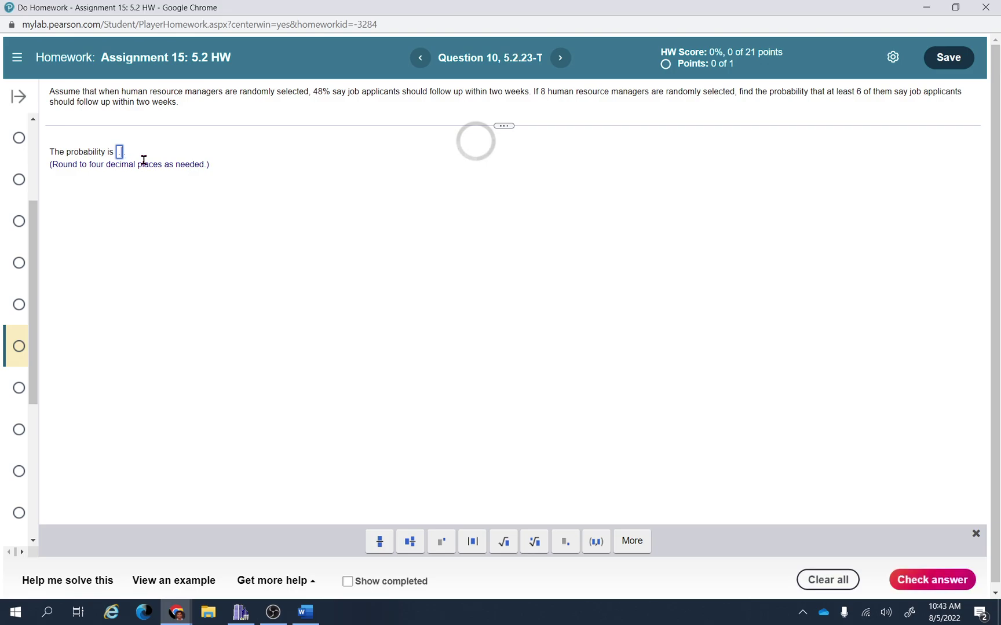
type("1198")
left_click(939, 581)
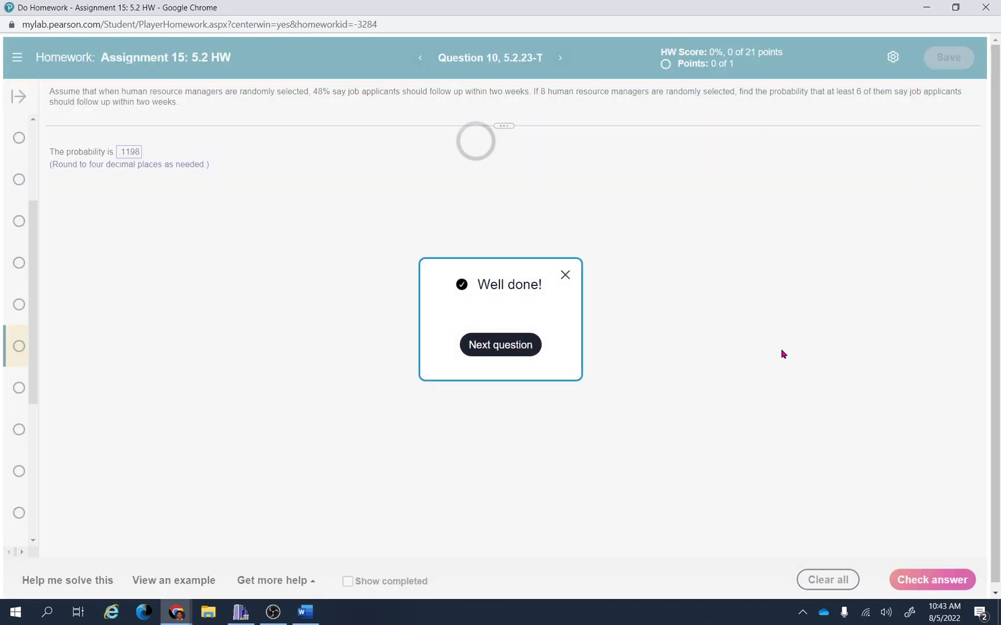
left_click(565, 275)
left_click(273, 612)
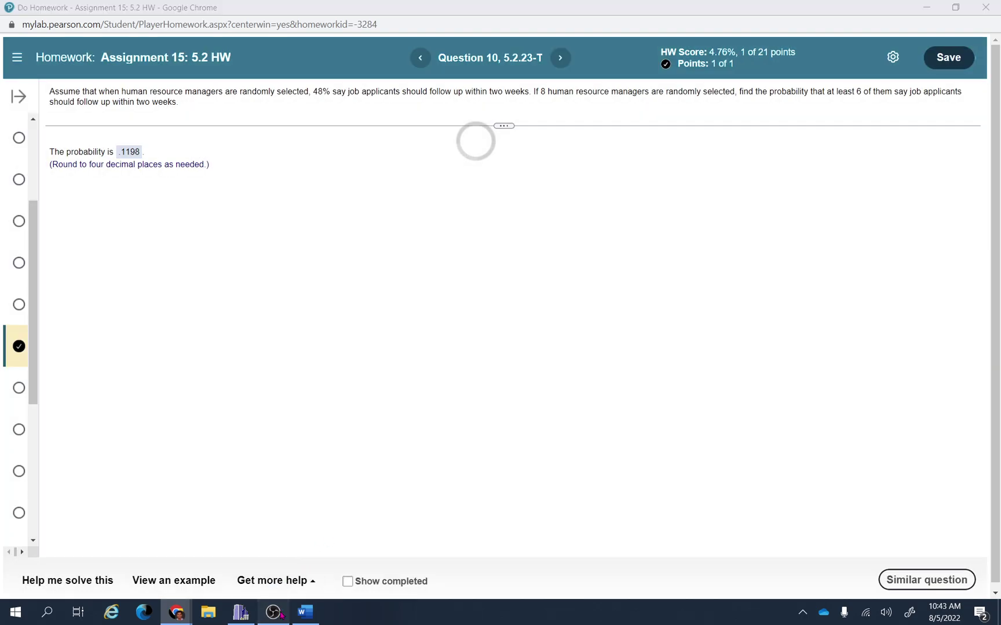